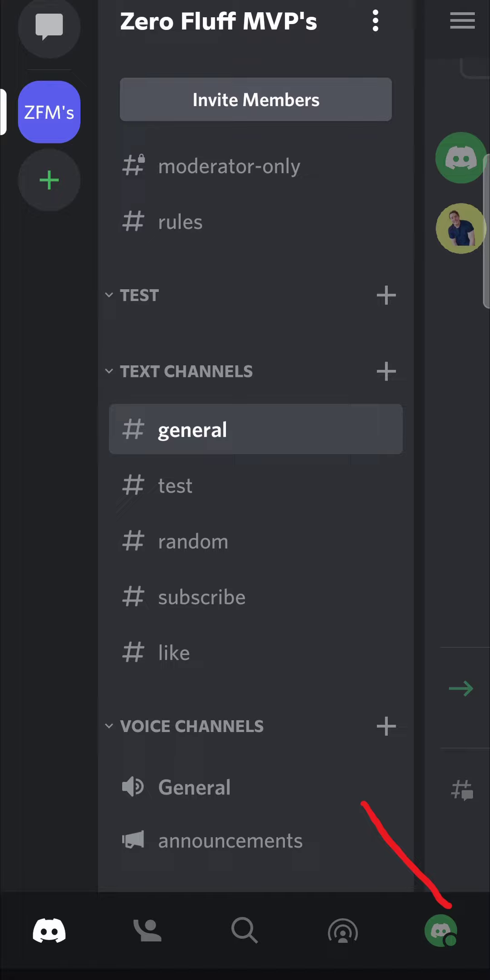
Step: Open User Settings from the profile icon in the bottom navigation bar
left_click(440, 932)
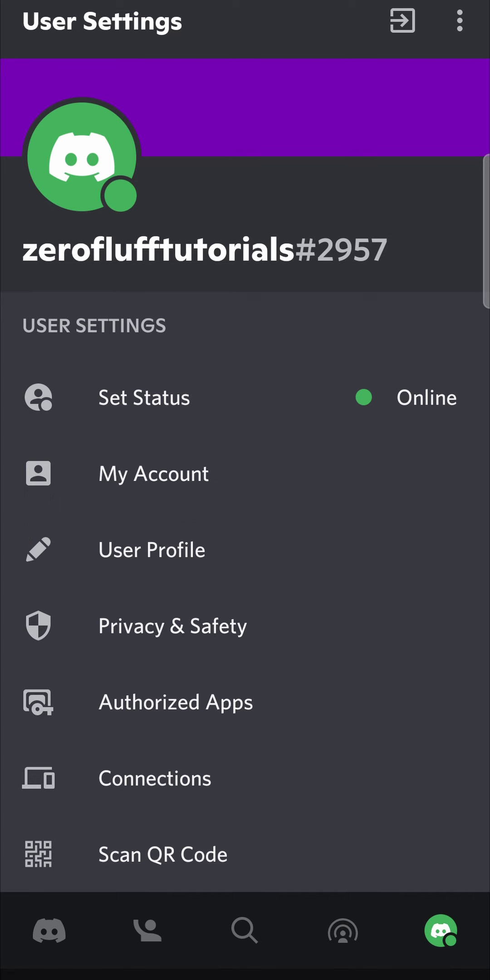
Step: On the User Profile page, choose Upload Avatar for the profile picture
left_click(152, 550)
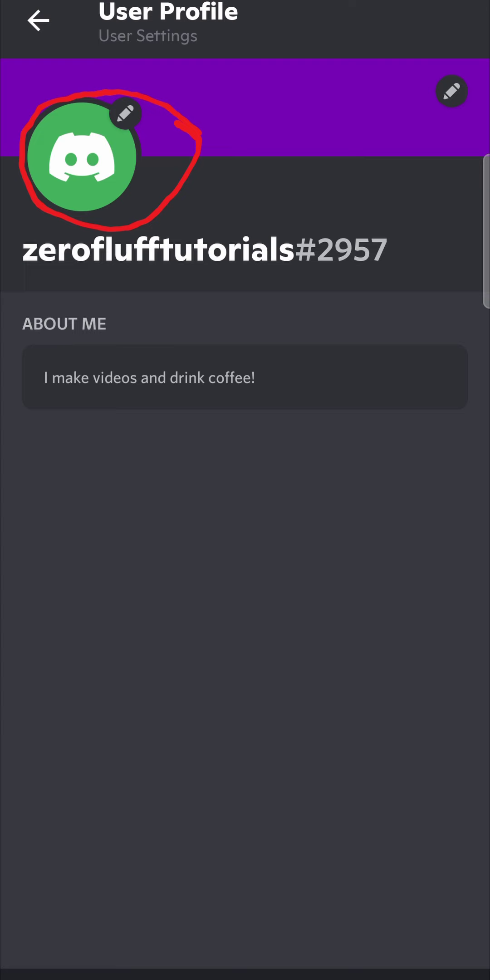
left_click(82, 157)
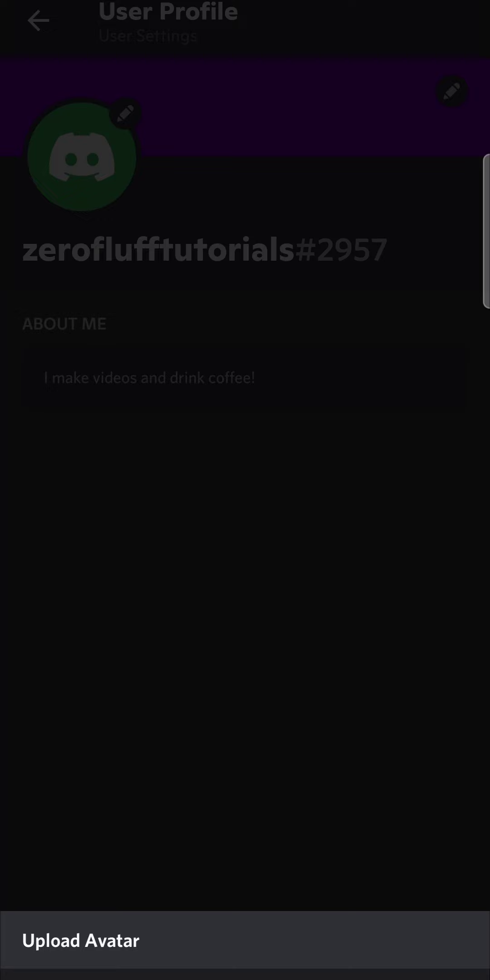
left_click(81, 941)
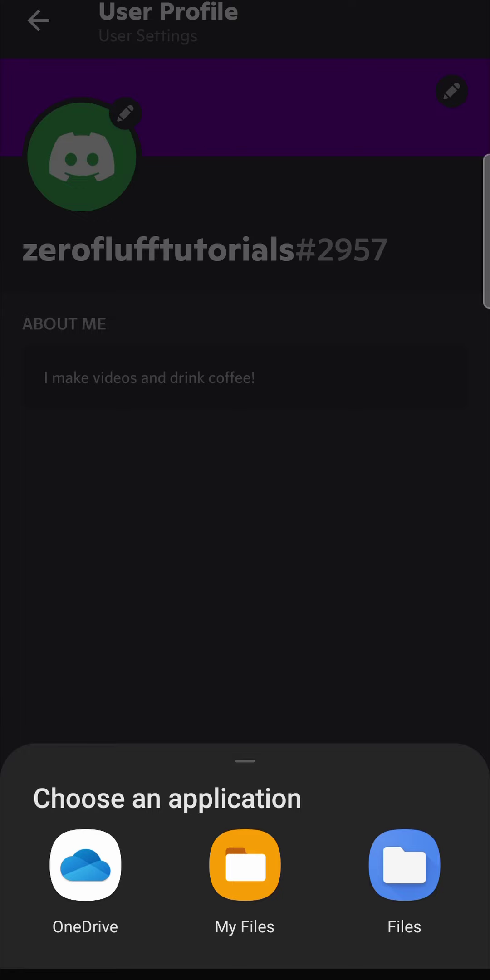
Step: Select the clapping Bitmoji PNG from the bitmoji folder in My Files
left_click(245, 865)
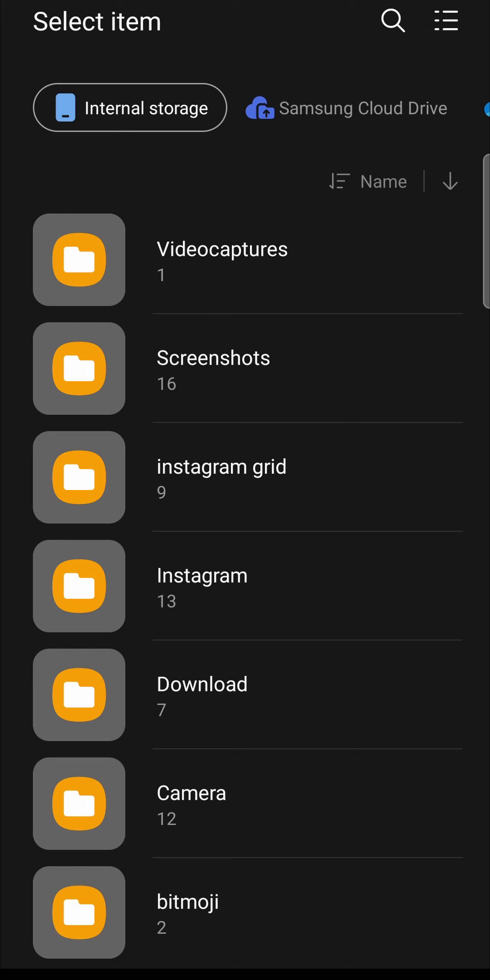
left_click(188, 912)
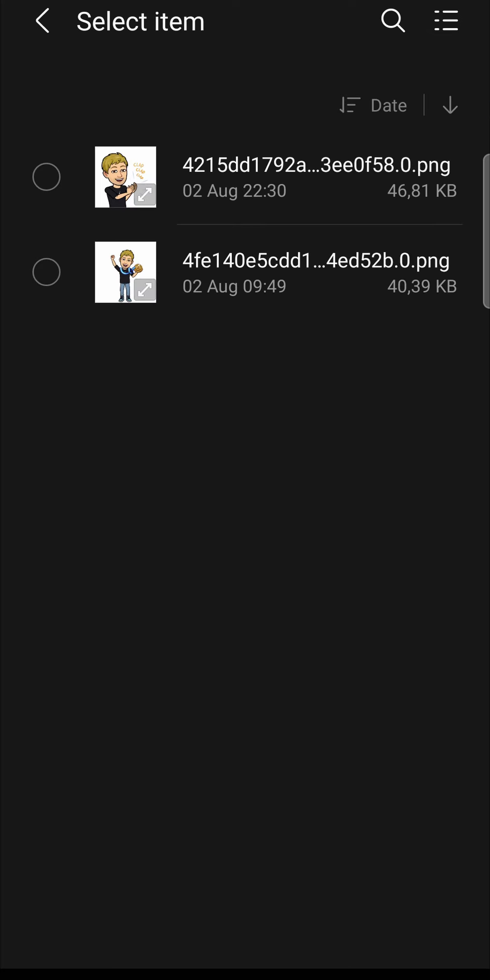
left_click(276, 177)
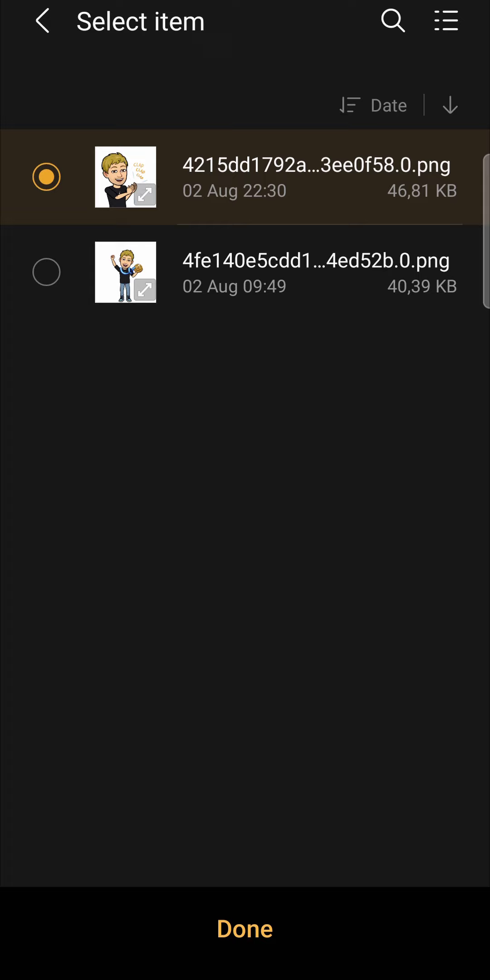
left_click(246, 927)
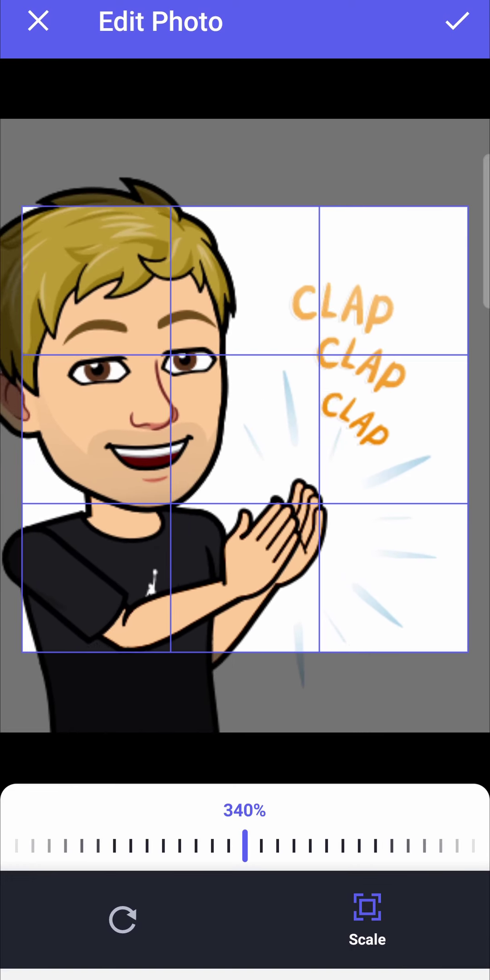
scroll(245, 429, "up", 3)
scroll(245, 429, "down", 1)
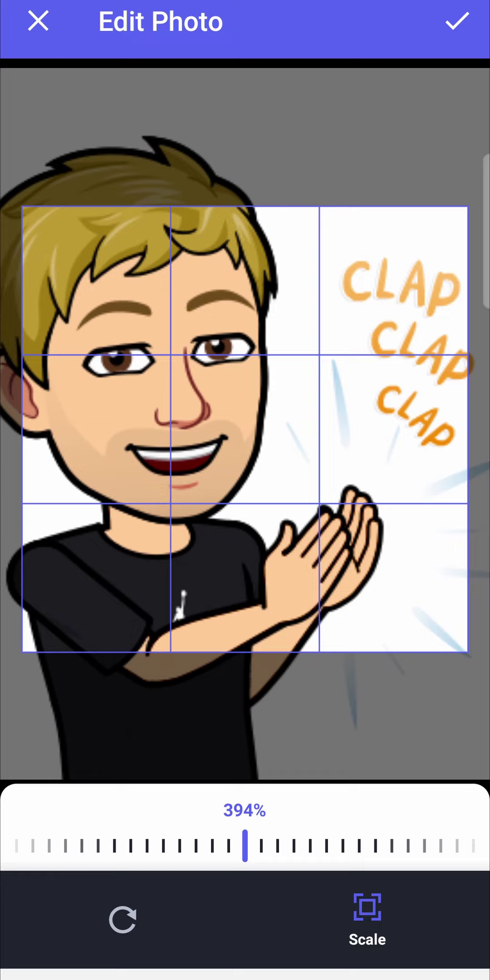
scroll(245, 429, "down", 1)
scroll(246, 429, "down", 1)
scroll(245, 429, "down", 1)
scroll(245, 421, "down", 1)
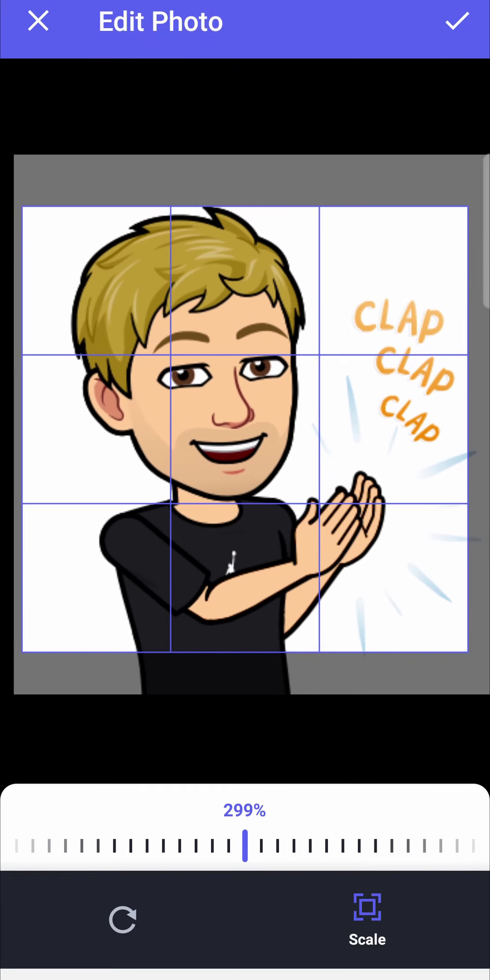
scroll(245, 422, "down", 1)
scroll(245, 421, "down", 1)
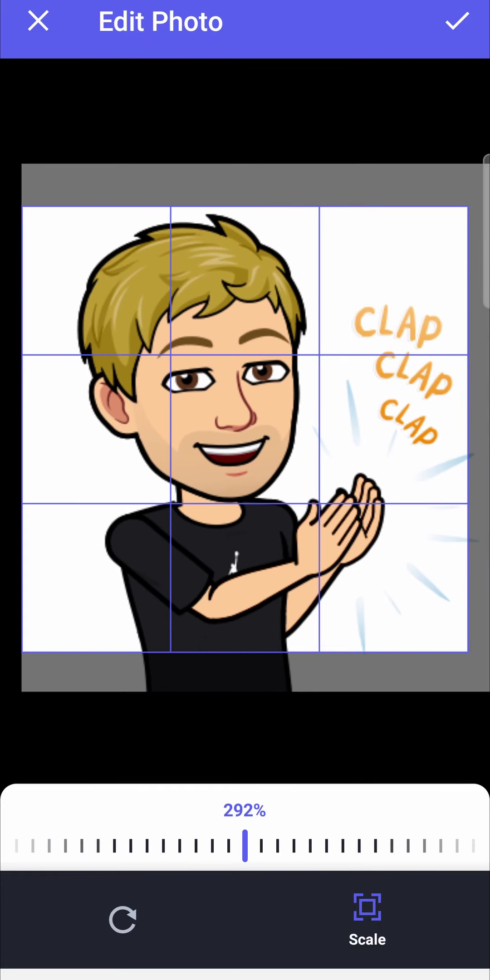
scroll(245, 429, "down", 1)
scroll(245, 429, "down", 1)
scroll(246, 429, "down", 1)
scroll(245, 429, "up", 2)
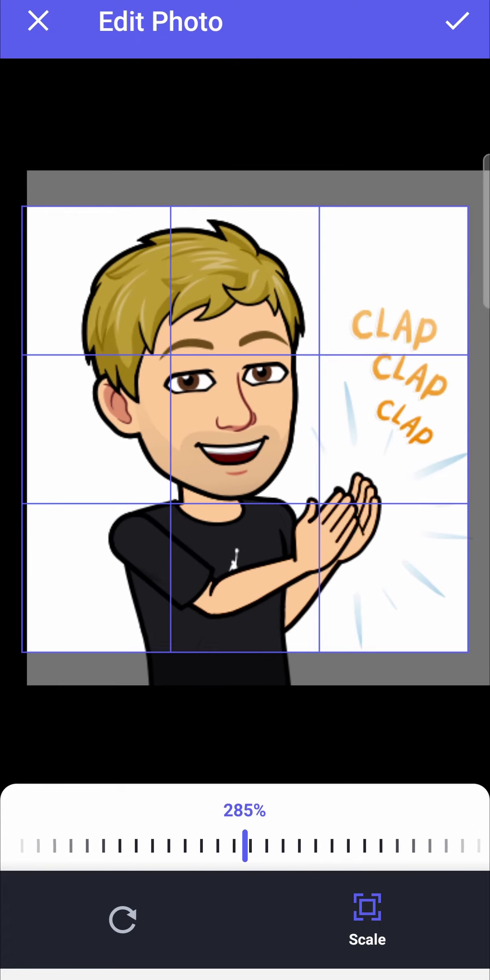
scroll(245, 429, "up", 1)
scroll(245, 429, "down", 1)
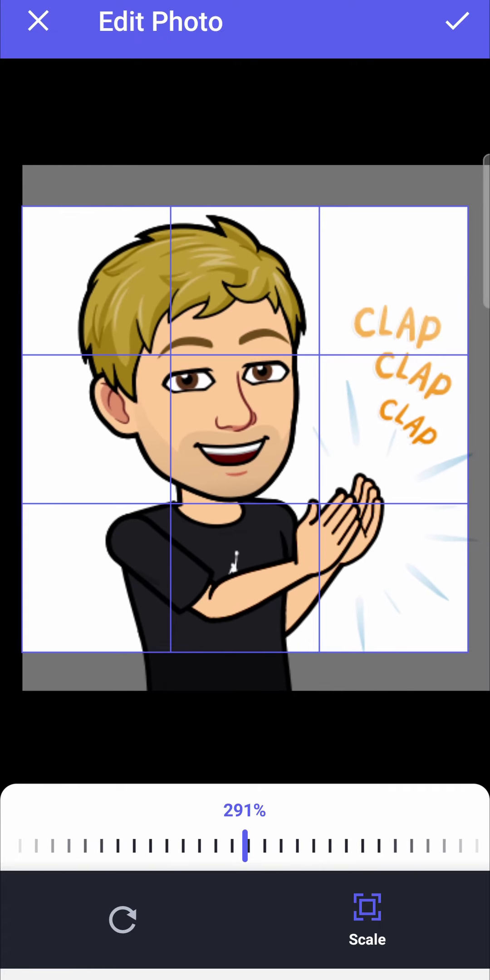
scroll(245, 429, "down", 1)
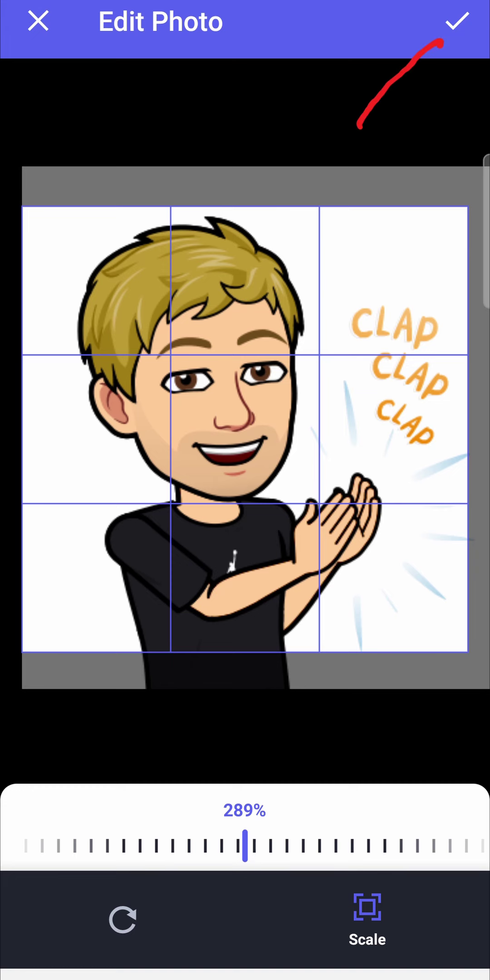
Step: Confirm the crop of the clapping Bitmoji, scaled to about 289%, as the avatar
left_click(457, 21)
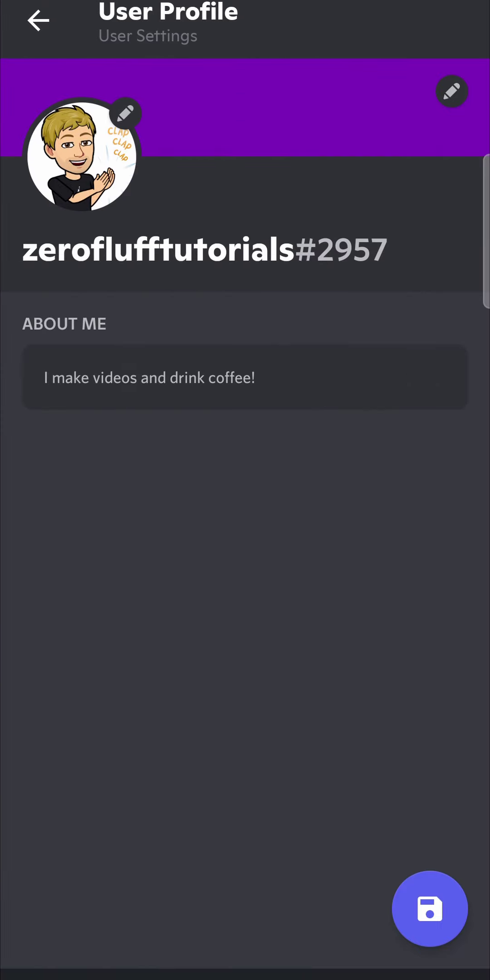